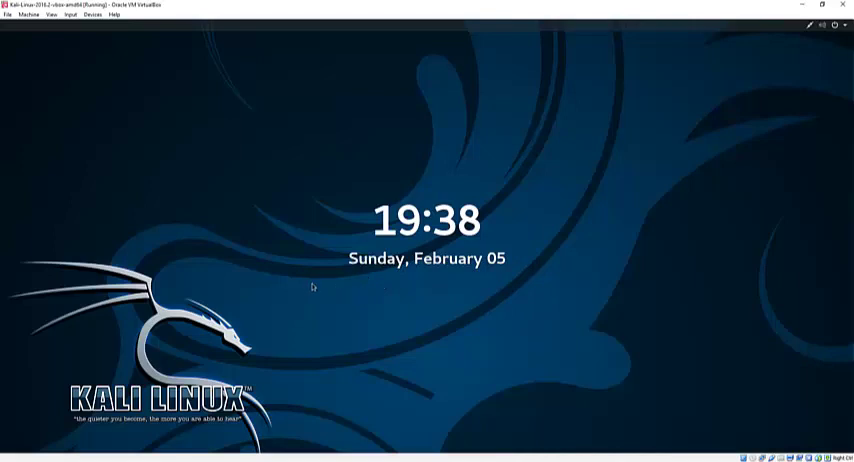
- Show the unlock dialog, cancel back to the clock screen, then raise the root password prompt again
left_click(323, 328)
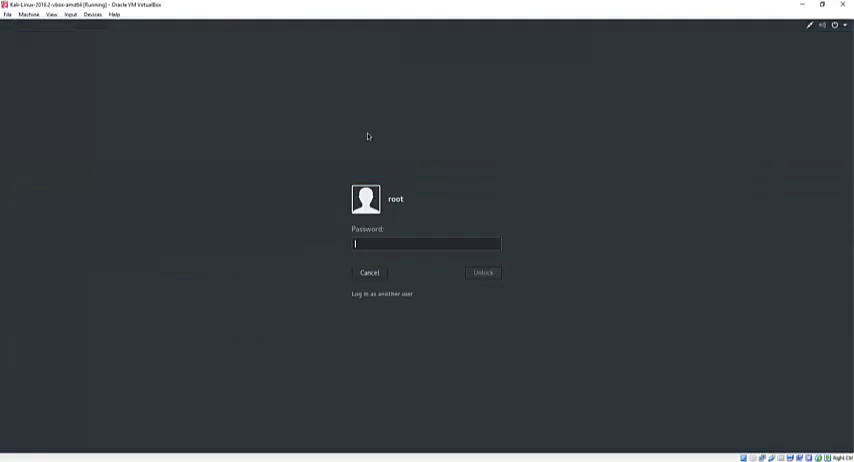
left_click(369, 272)
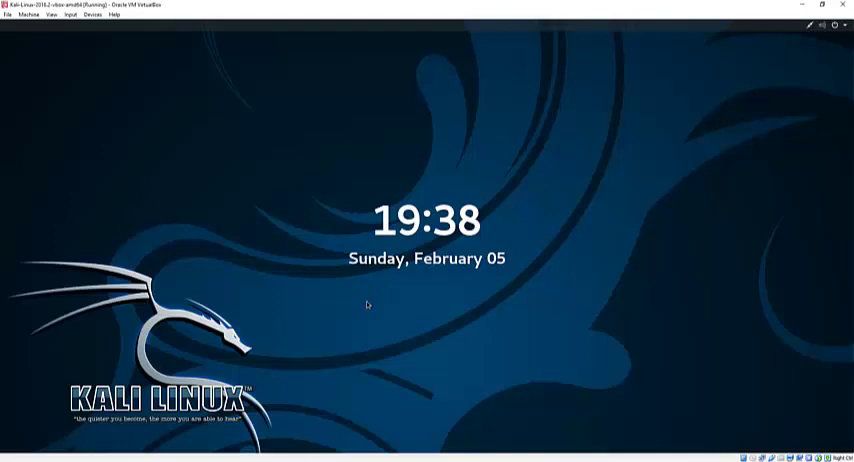
left_click_drag(367, 305, 418, 41)
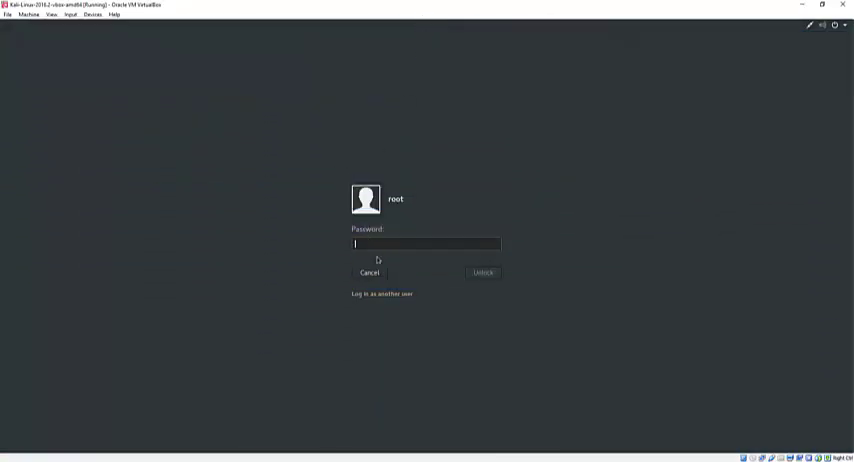
- Submit the root password to return to the Firefox Features page desktop
left_click(483, 272)
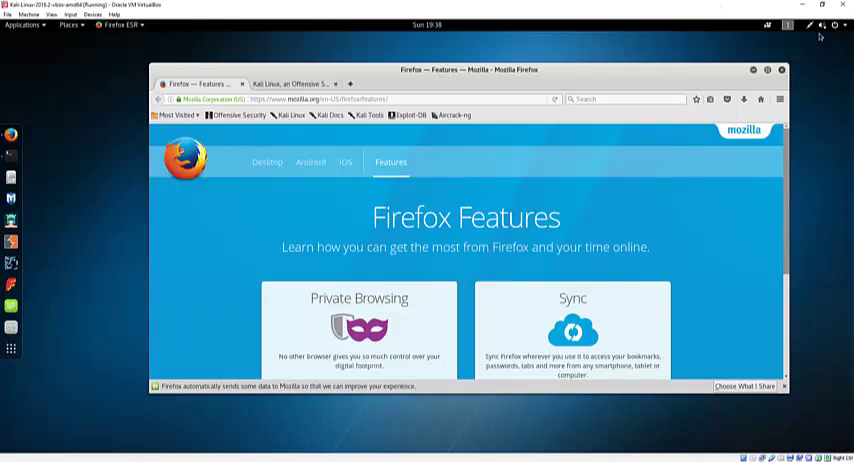
- Lock the session using the lock icon in the top-right system menu
left_click(836, 25)
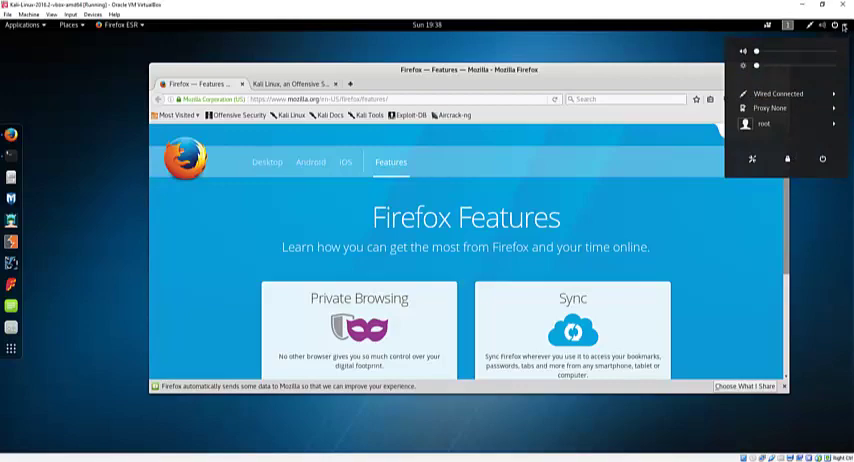
left_click(787, 158)
scroll(428, 325, "up", 1)
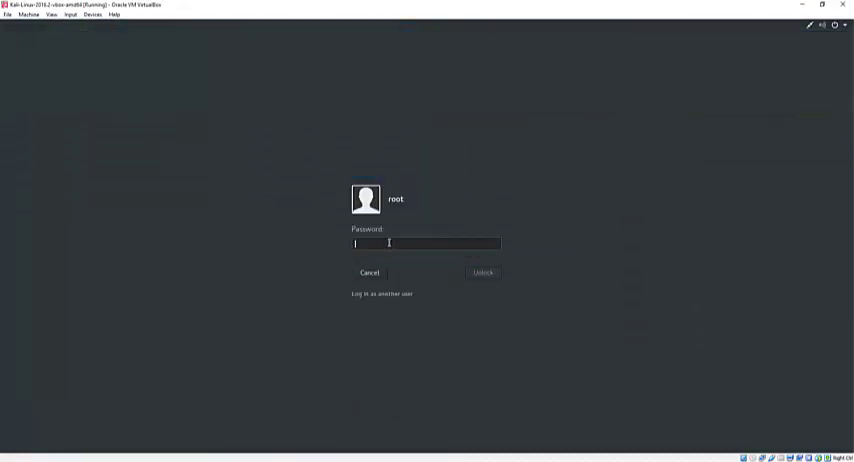
- Submit a password that gets rejected, then retype and submit it again
key("Return")
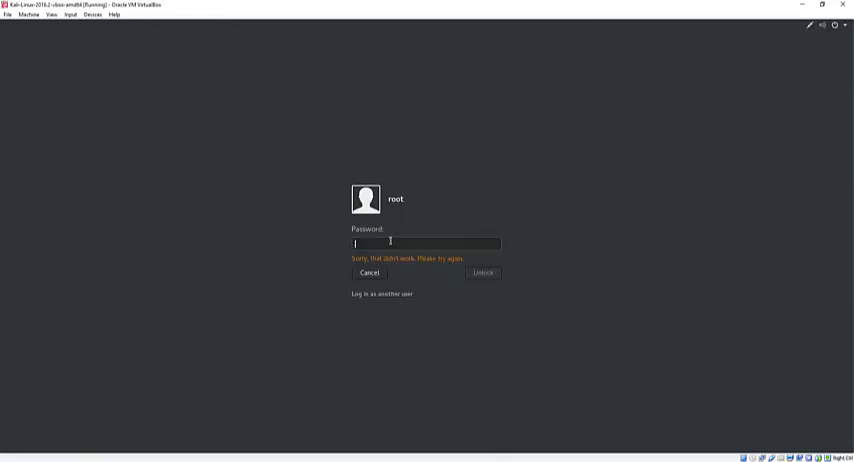
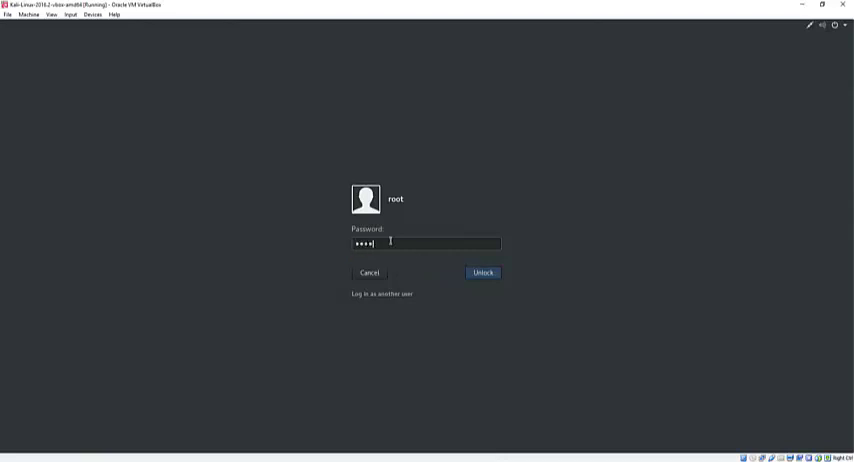
key("Return")
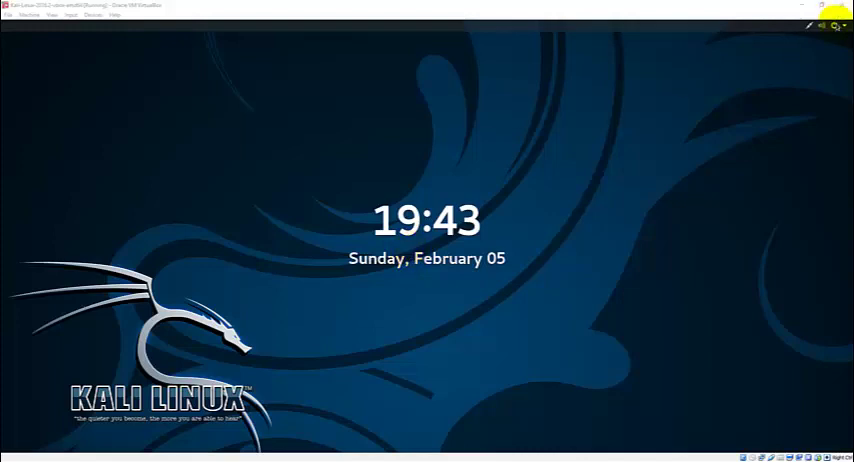
left_click(499, 228)
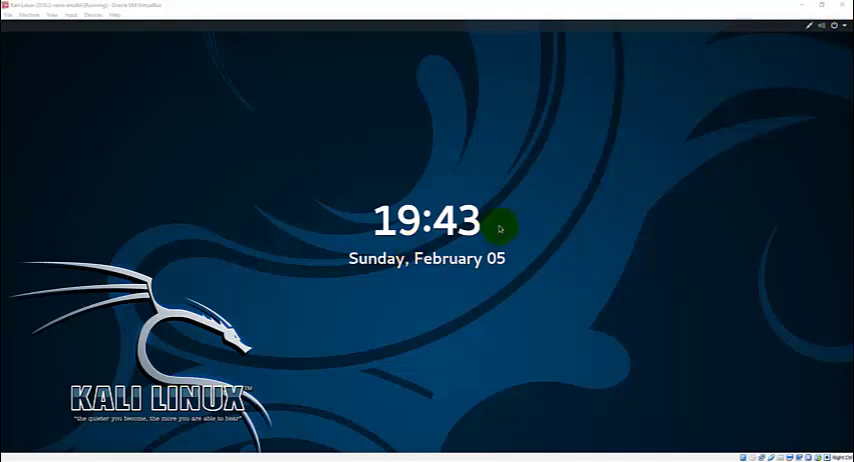
key("ctrl+alt+l")
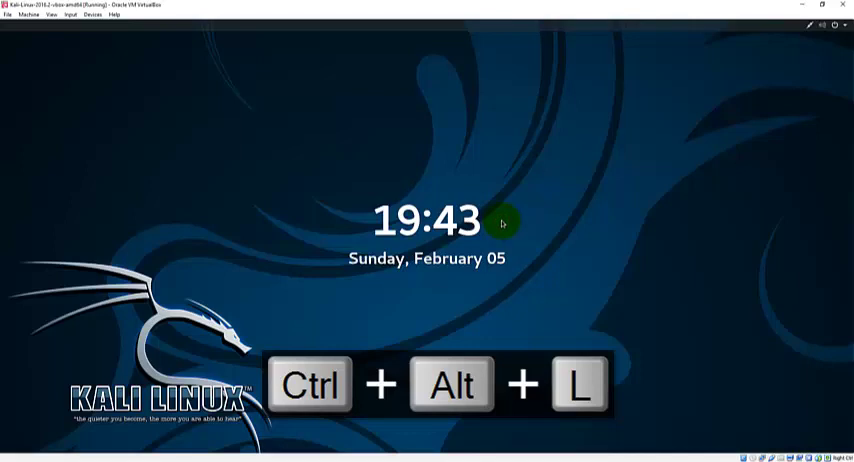
type("t")
- Clear stray characters from the password field and submit the root password
key("BackSpace")
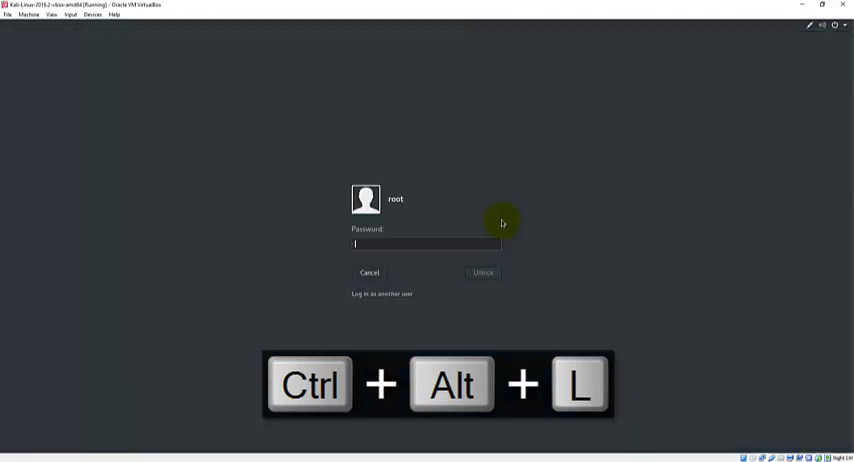
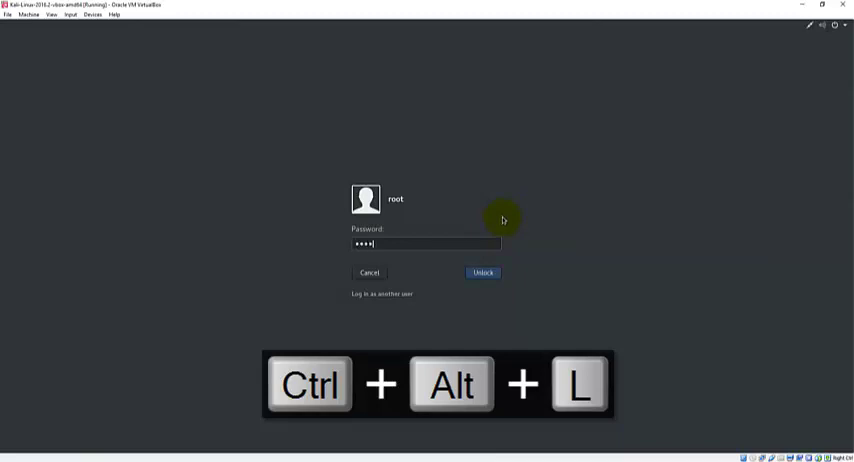
key("Return")
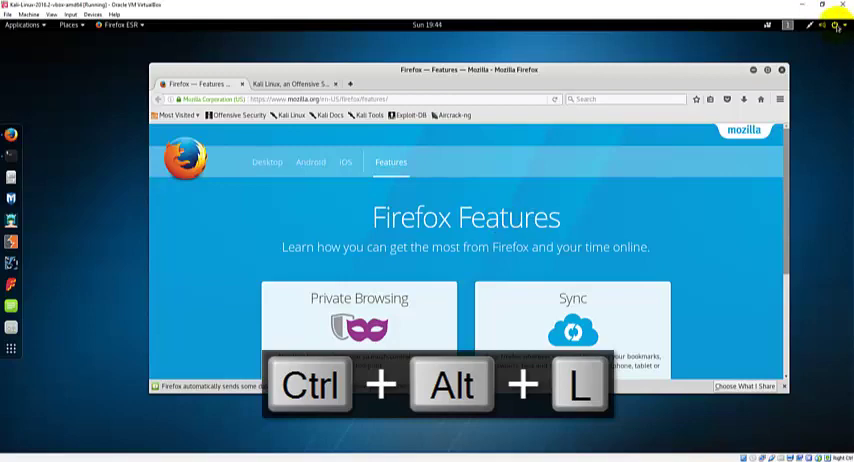
left_click(834, 25)
left_click(826, 206)
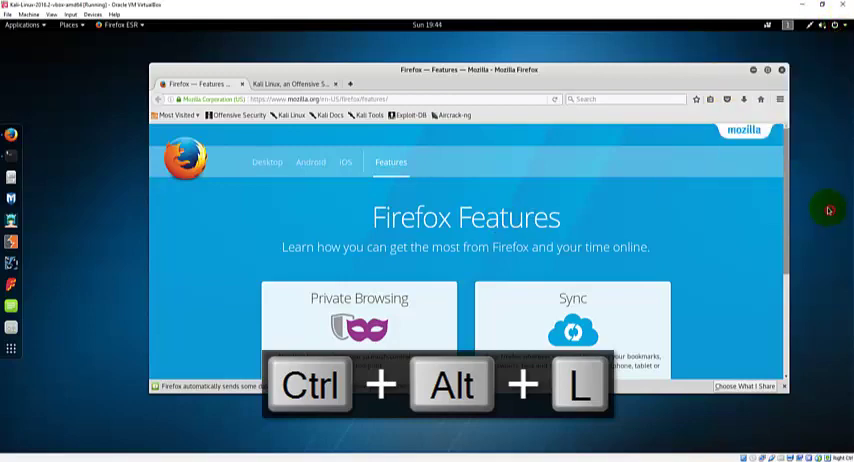